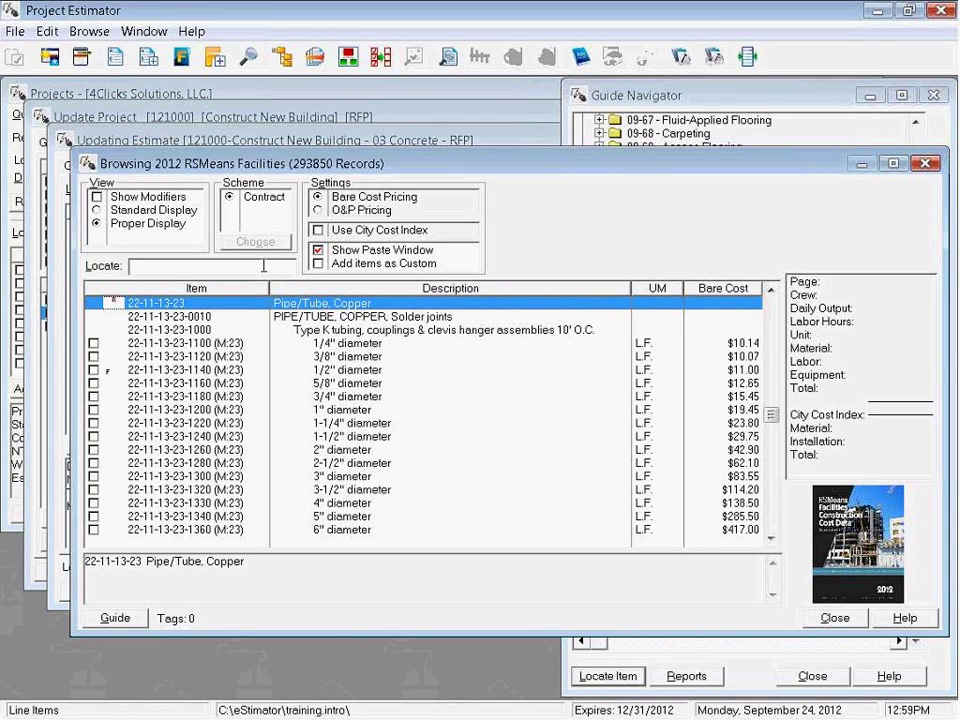
click(757, 105)
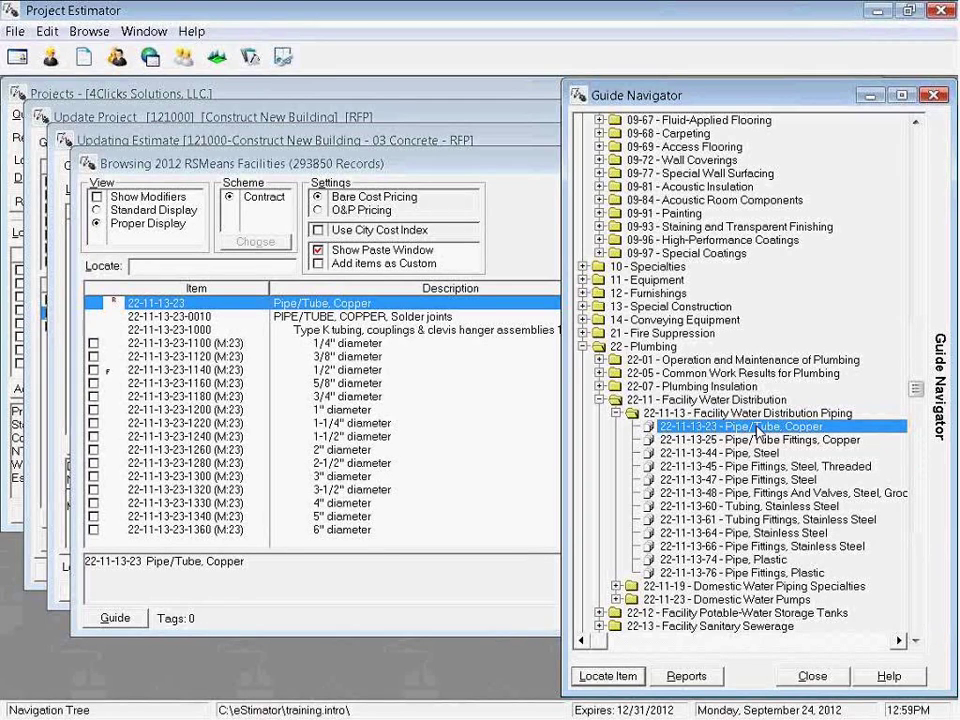
key(Return)
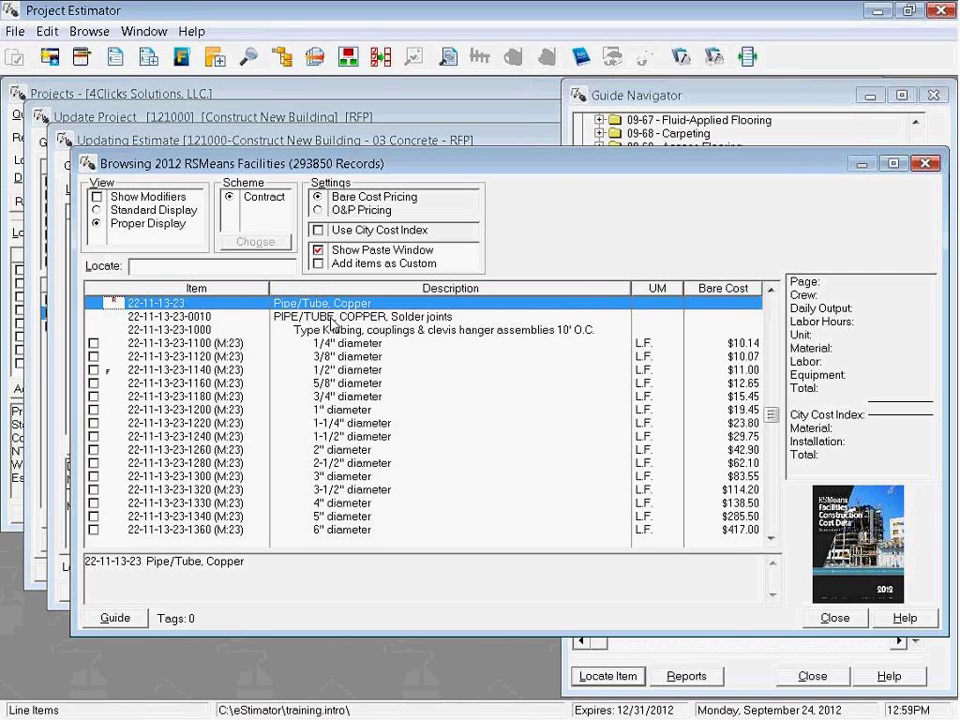
click(343, 370)
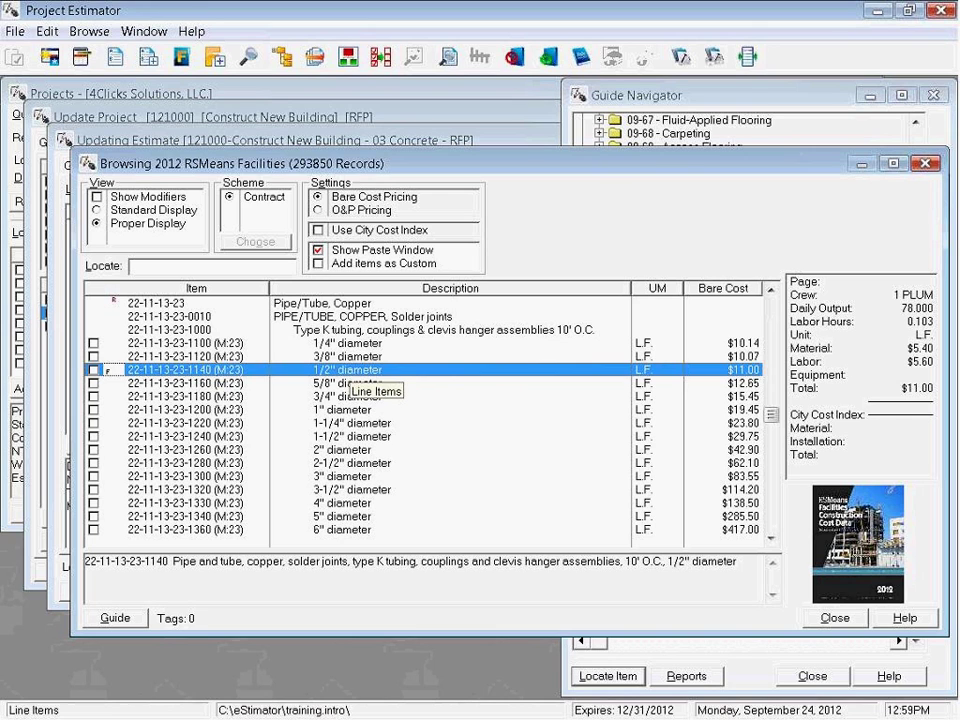
key(alt+g)
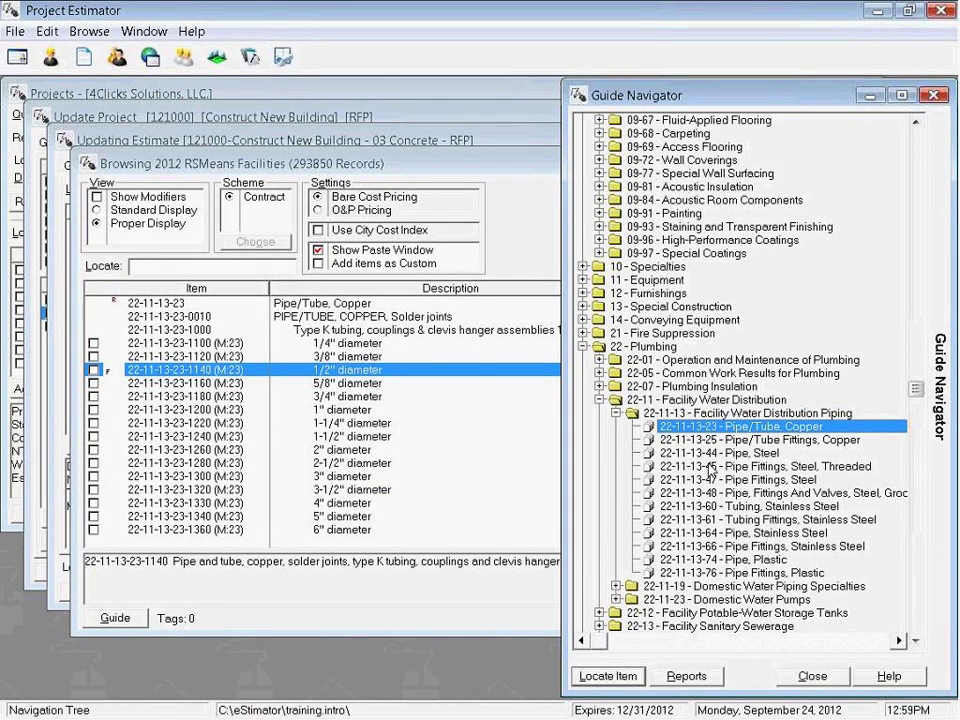
click(302, 375)
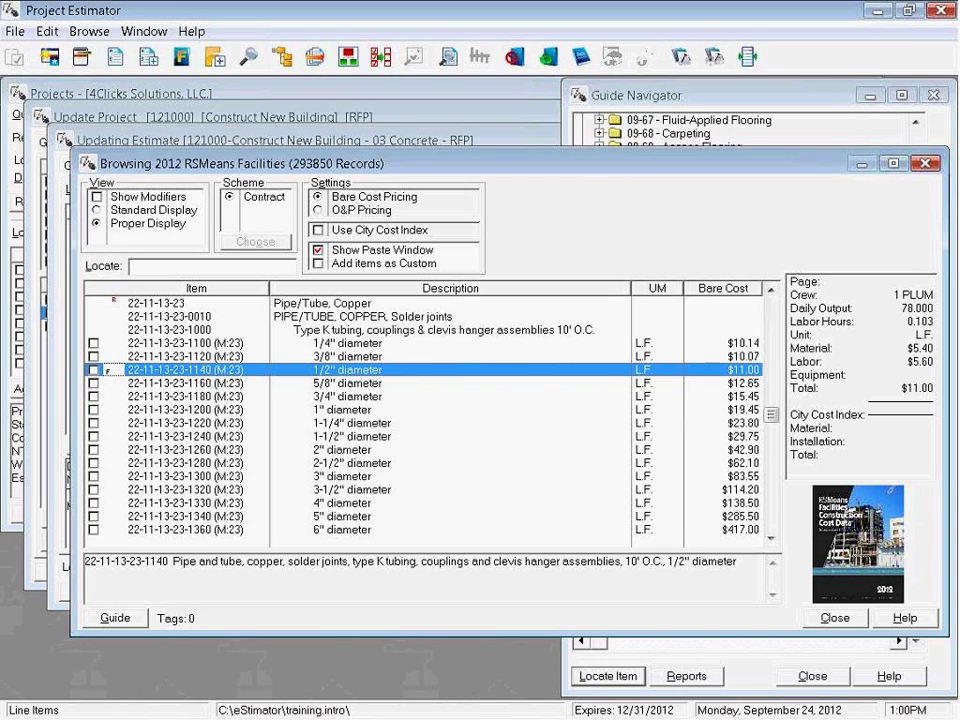
right_click(277, 370)
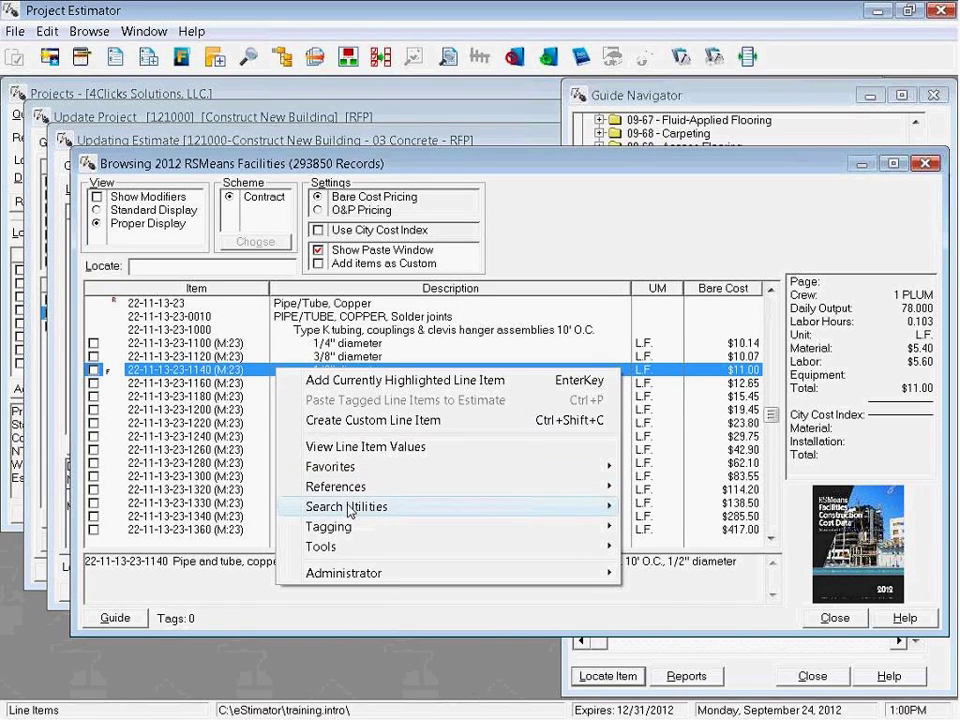
mouse_move(576, 510)
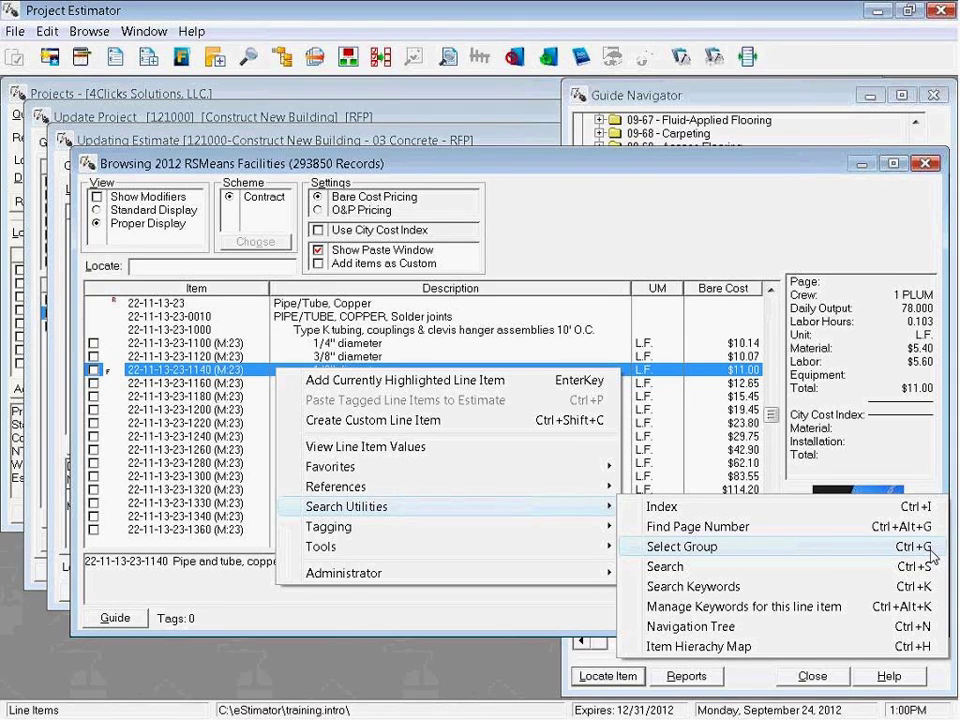
click(252, 376)
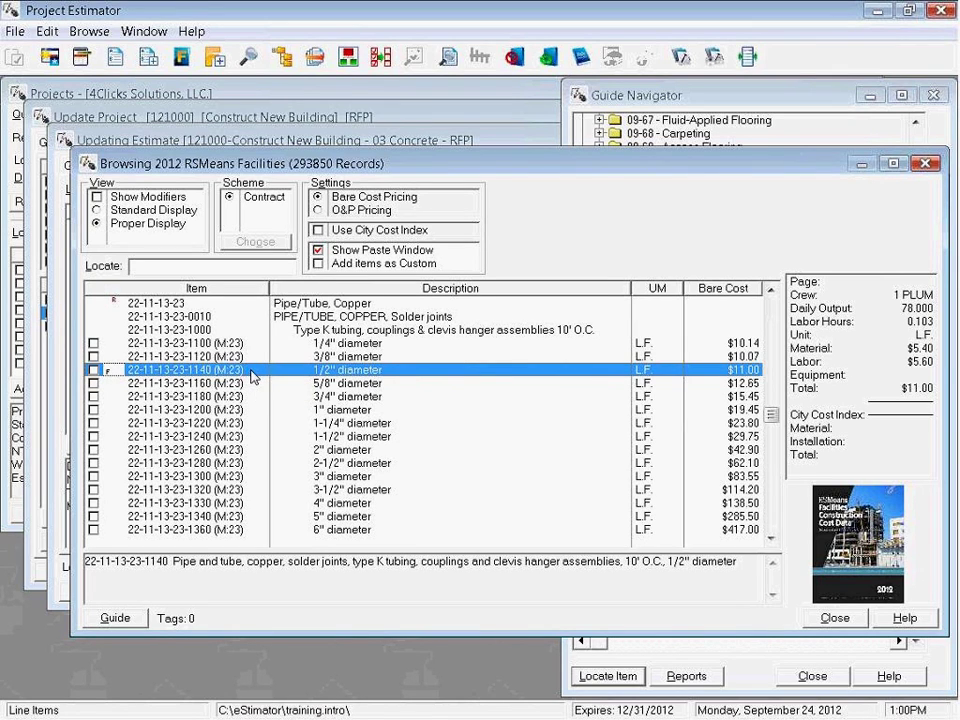
Step: Jump to the Pipe/Tube, Copper group from the Group Selector (Ctrl+G)
key(ctrl+g)
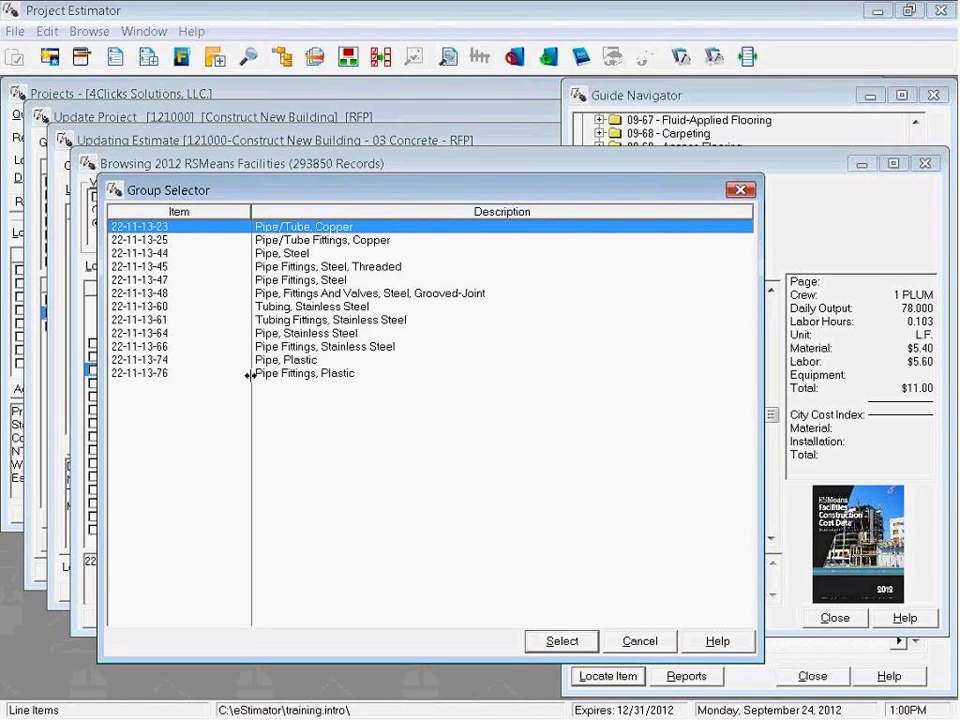
key(Down)
key(Down)
key(Down)
key(Down)
key(Down)
key(Down)
key(Down)
key(Down)
key(Down)
key(Down)
key(Down)
key(Up)
key(Up)
key(Up)
key(Up)
key(Up)
key(Up)
key(Up)
key(Up)
key(Up)
key(Up)
key(Up)
double_click(180, 230)
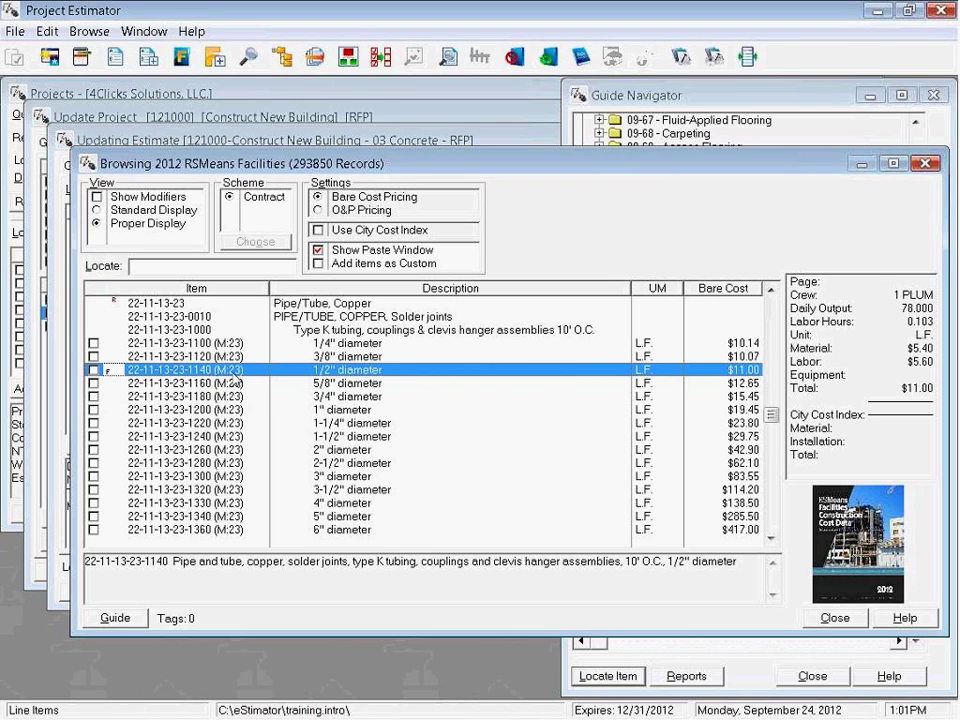
Step: Jump to the 22-11-13-25 Pipe/Tube Fittings, Copper group from the Group Selector
double_click(182, 375)
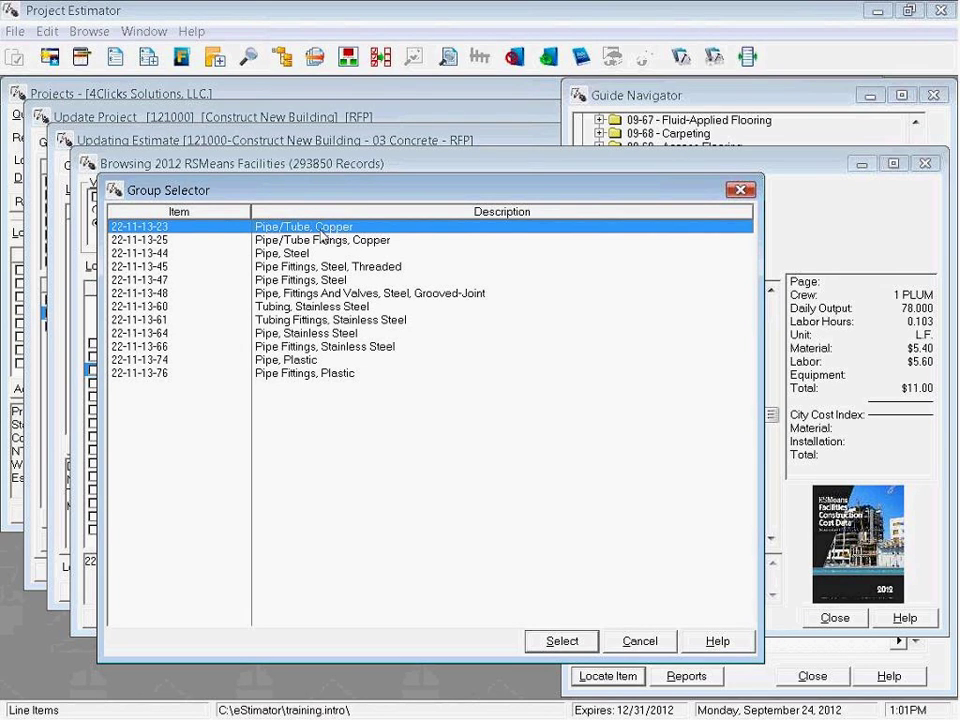
click(319, 241)
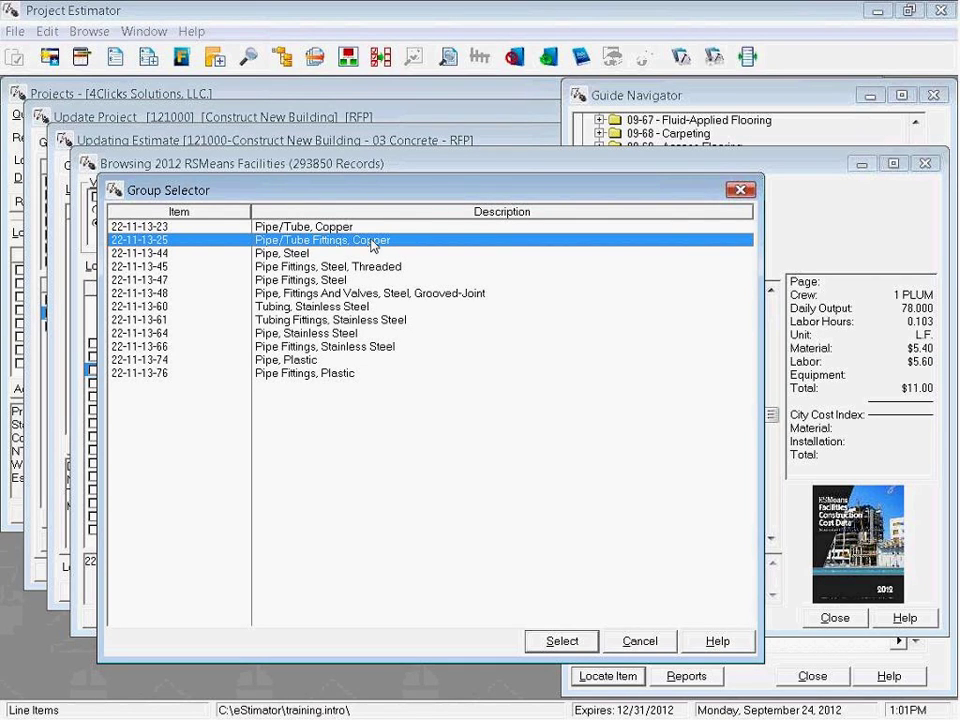
click(562, 641)
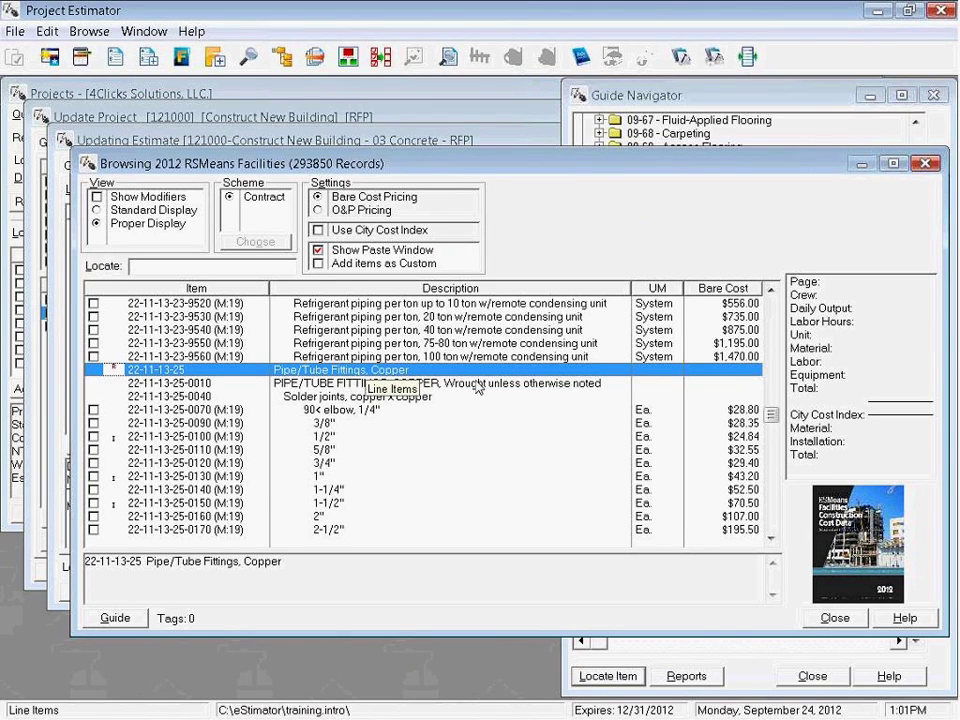
Step: Select the 1/2" copper 90° elbow row ($24.84 total each) and bring up the Group Selector
key(Down)
key(Down)
key(Down)
key(Down)
key(Down)
key(Down)
key(Up)
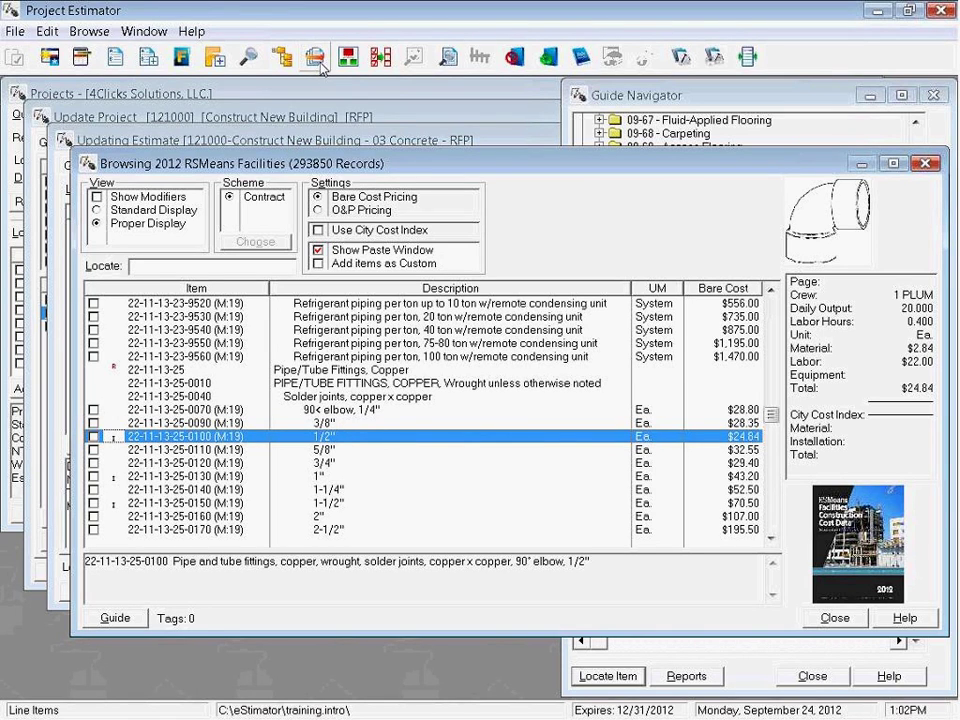
click(245, 55)
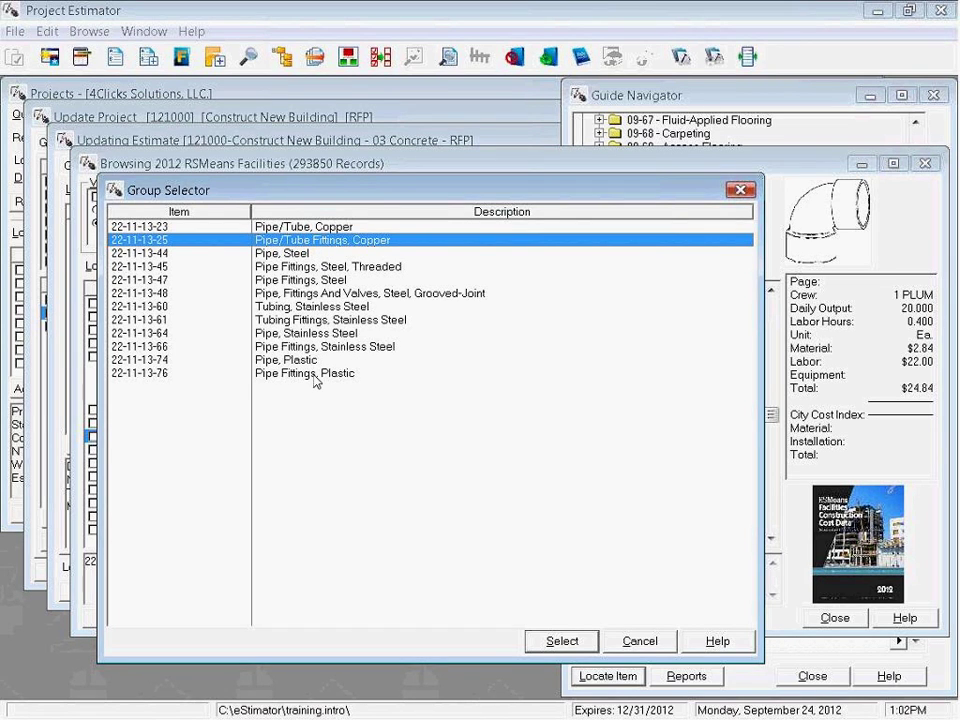
Step: Jump to 22-11-13-44 Pipe, Steel, then view and dismiss the higher-level water piping group list
double_click(310, 256)
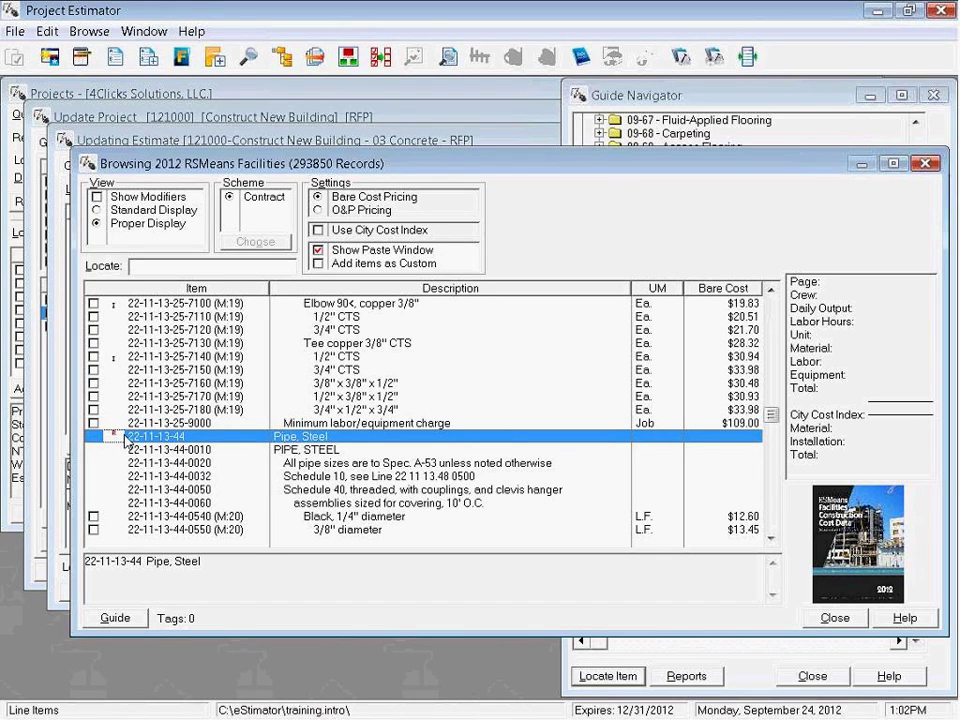
double_click(207, 441)
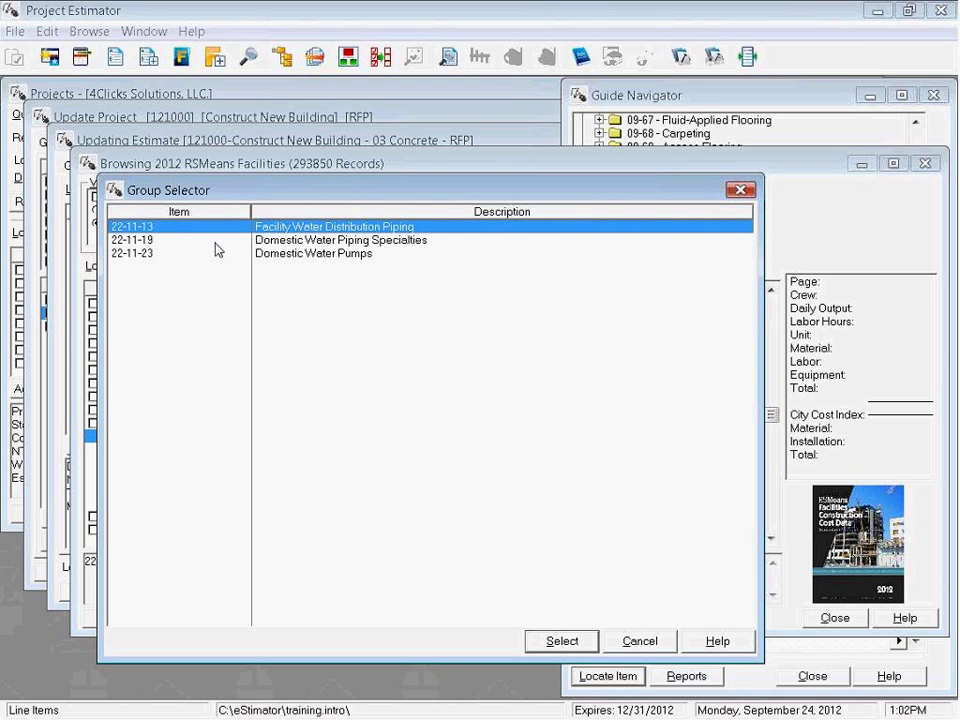
key(Return)
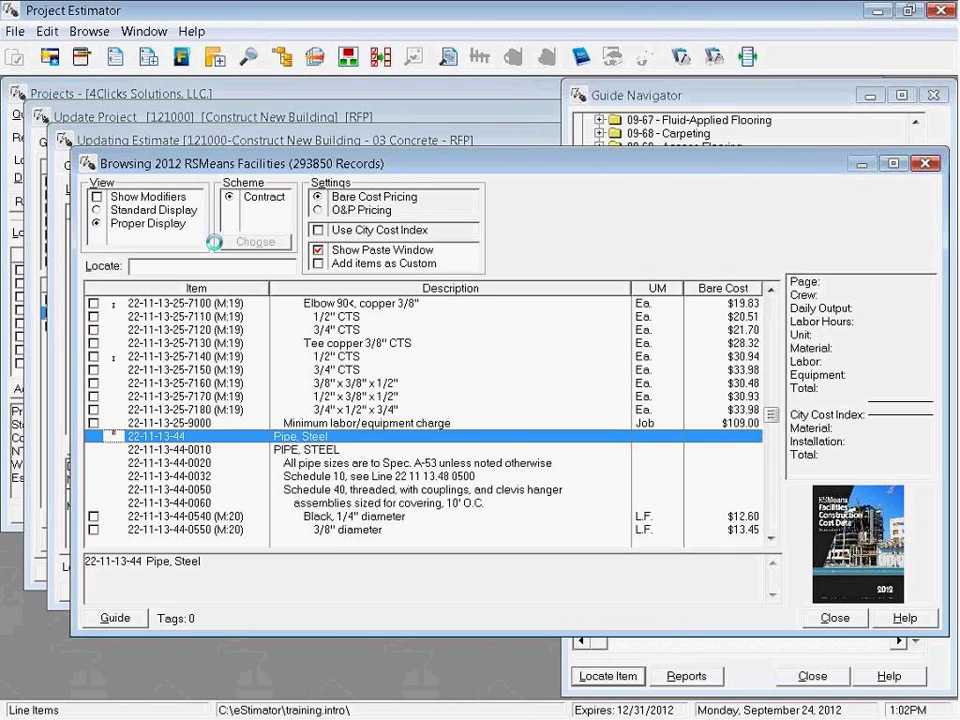
Step: Collapse 22-11-13 in Guide Navigator and select the 22-11 Facility Water Distribution group
click(714, 101)
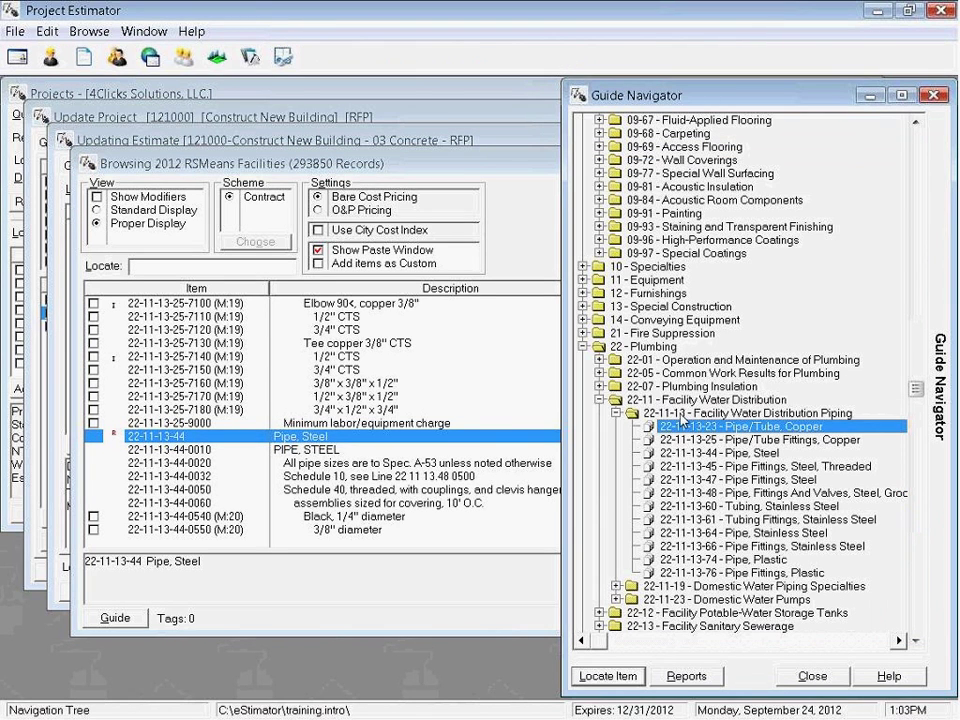
click(680, 418)
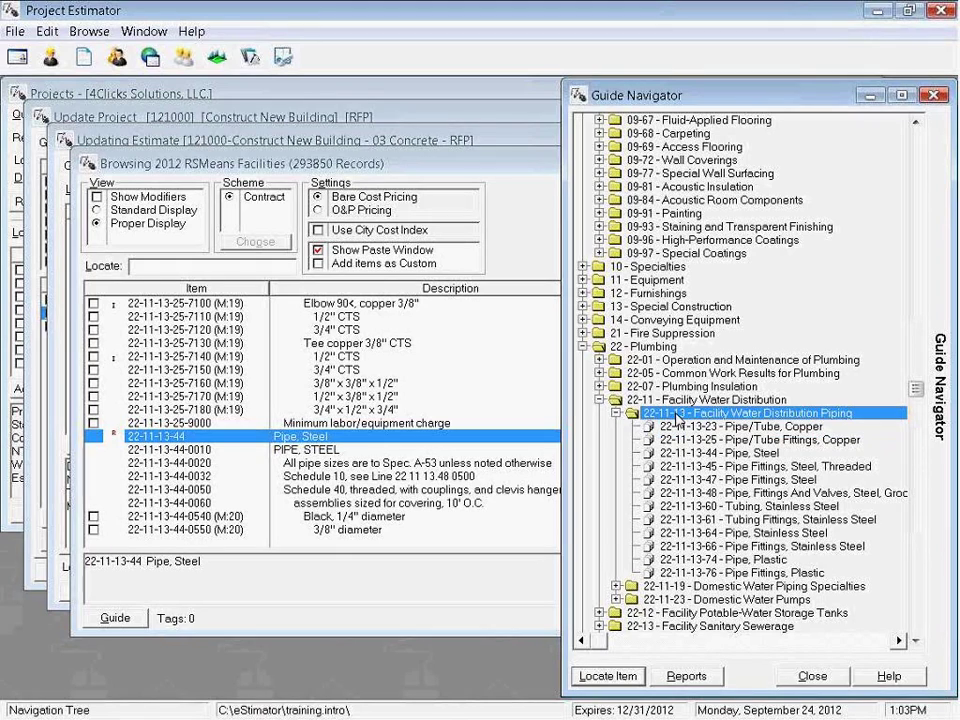
key(Left)
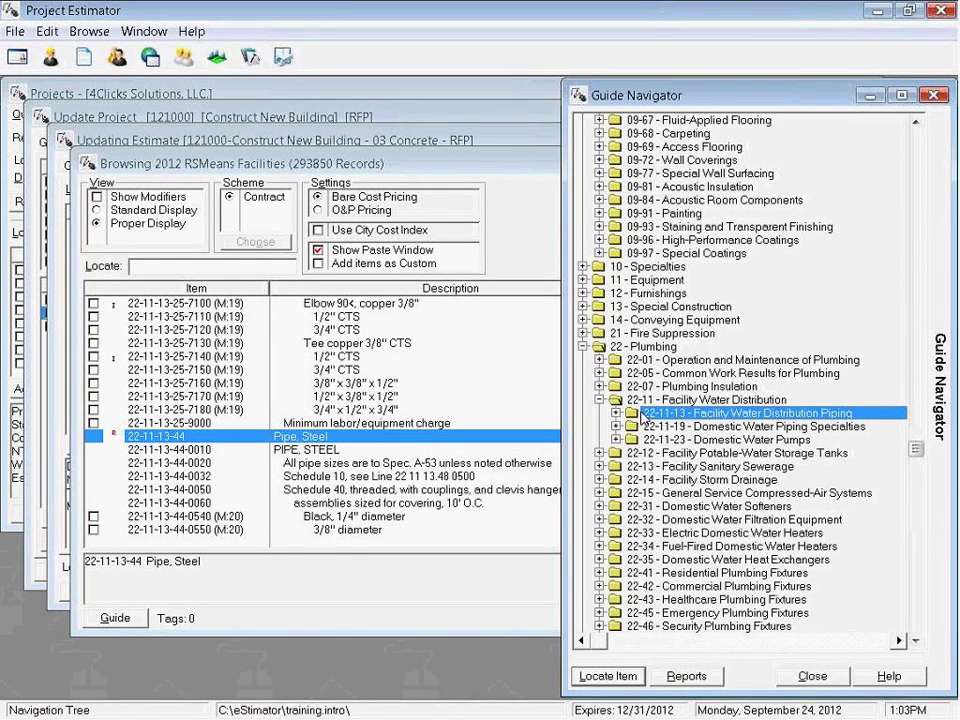
click(641, 401)
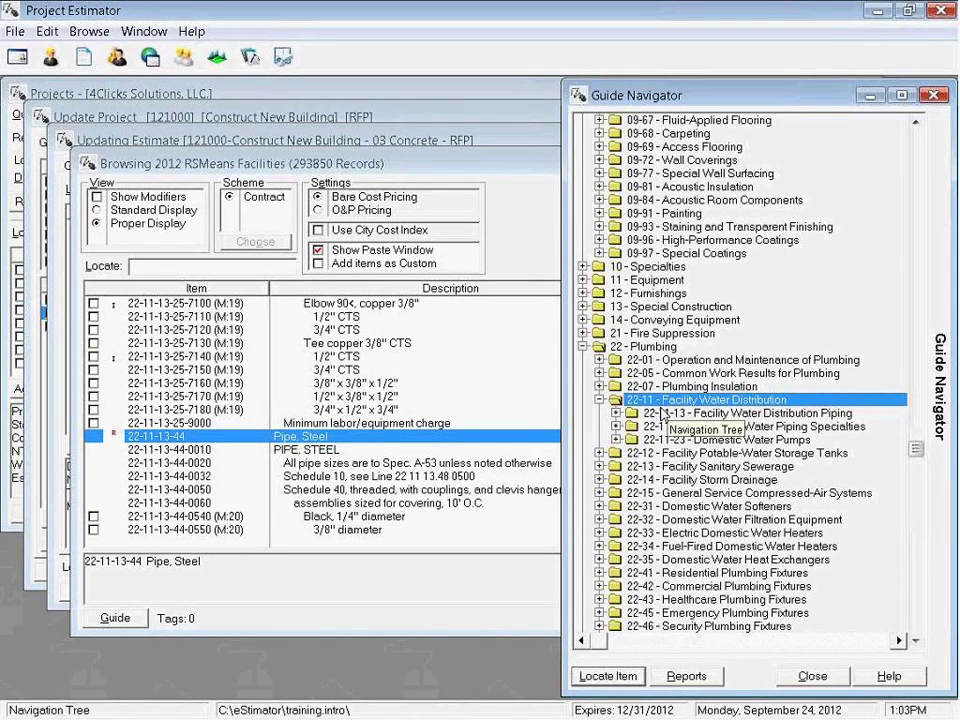
Step: Jump the browse list to 22-11-13, then up to 22-11 Facility Water Distribution
click(378, 441)
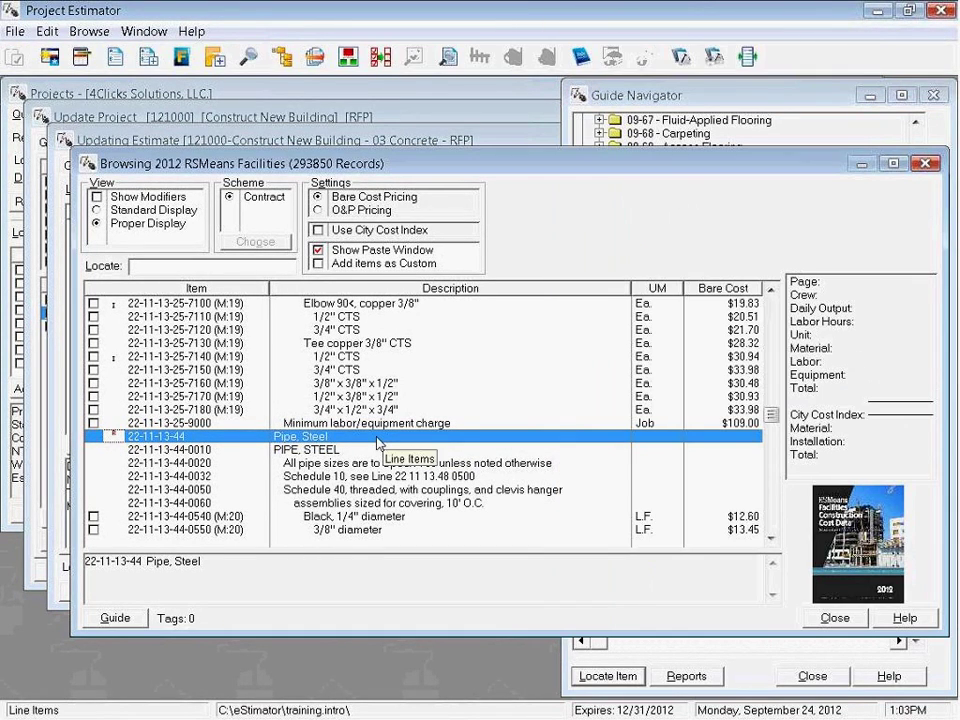
double_click(378, 441)
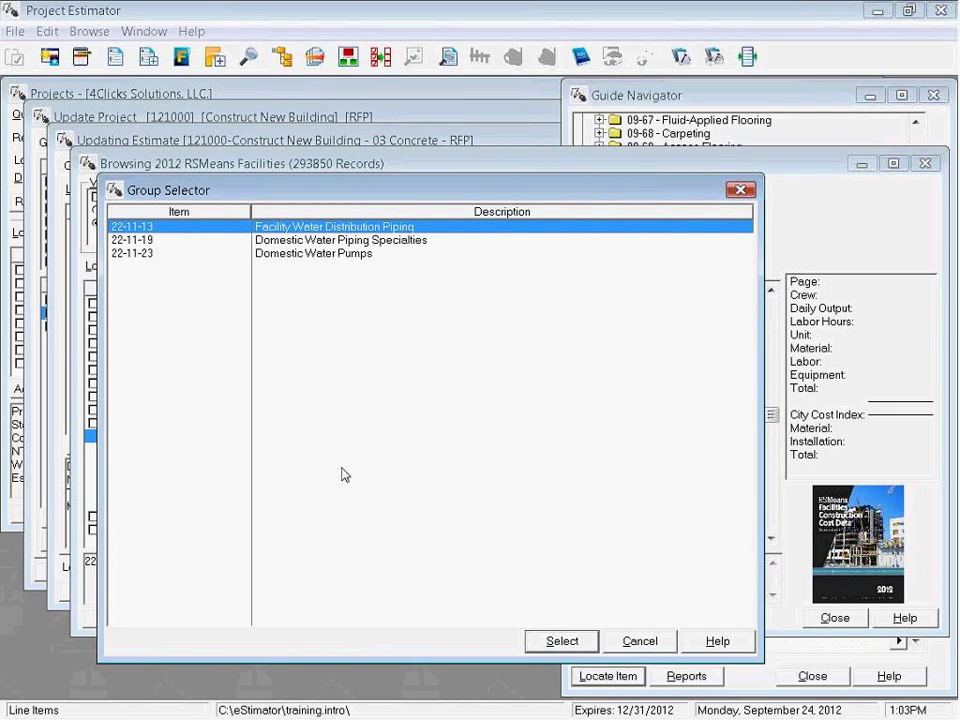
click(549, 646)
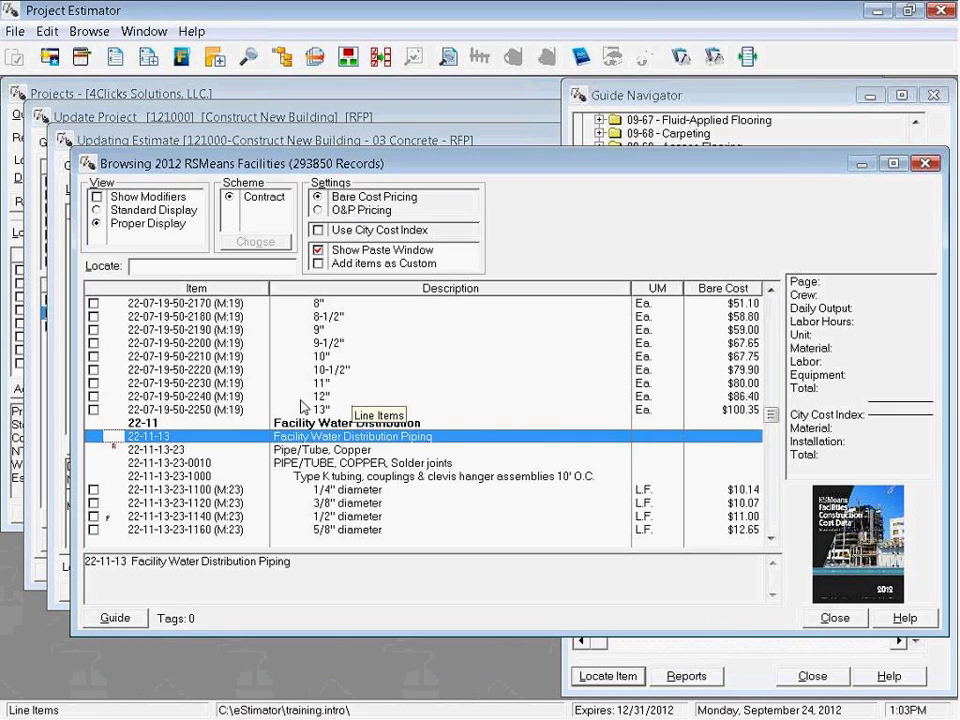
double_click(153, 428)
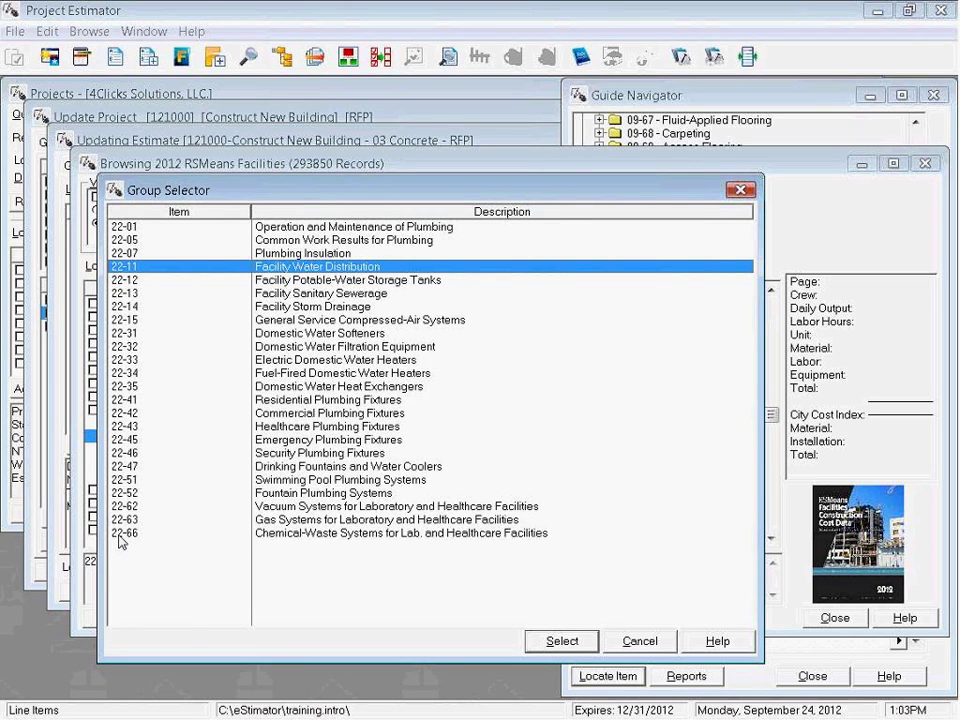
key(Return)
Step: Locate 09-05-05-20 Selective Demolition, Flooring and select the vinyl or rubber cove base item ($0.28/L.F.)
click(768, 95)
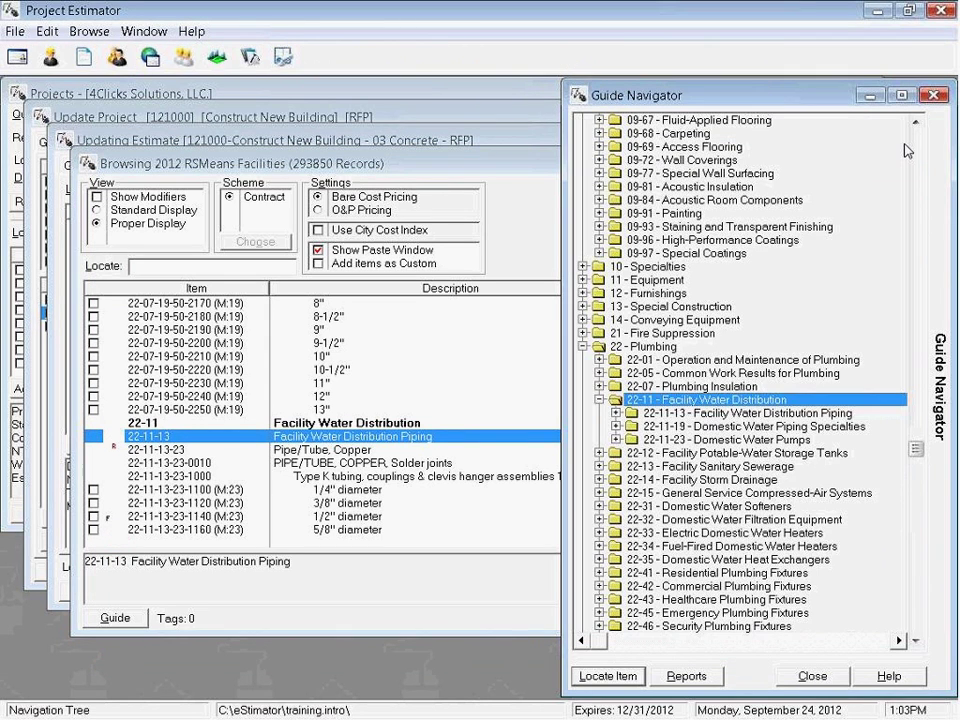
scroll(749, 257, up, 10)
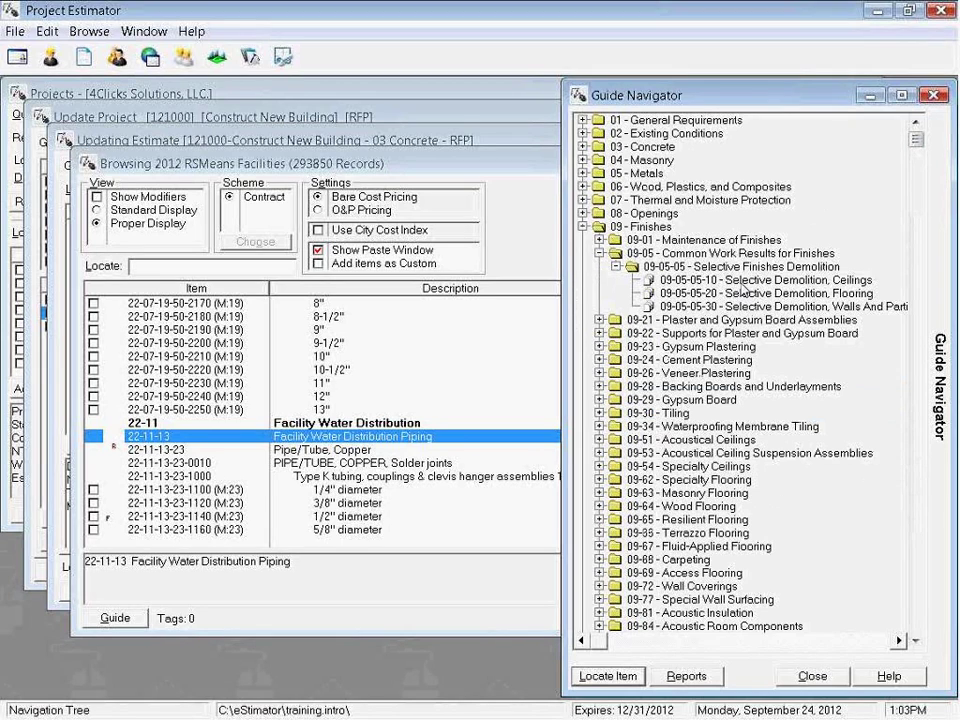
click(790, 280)
click(866, 293)
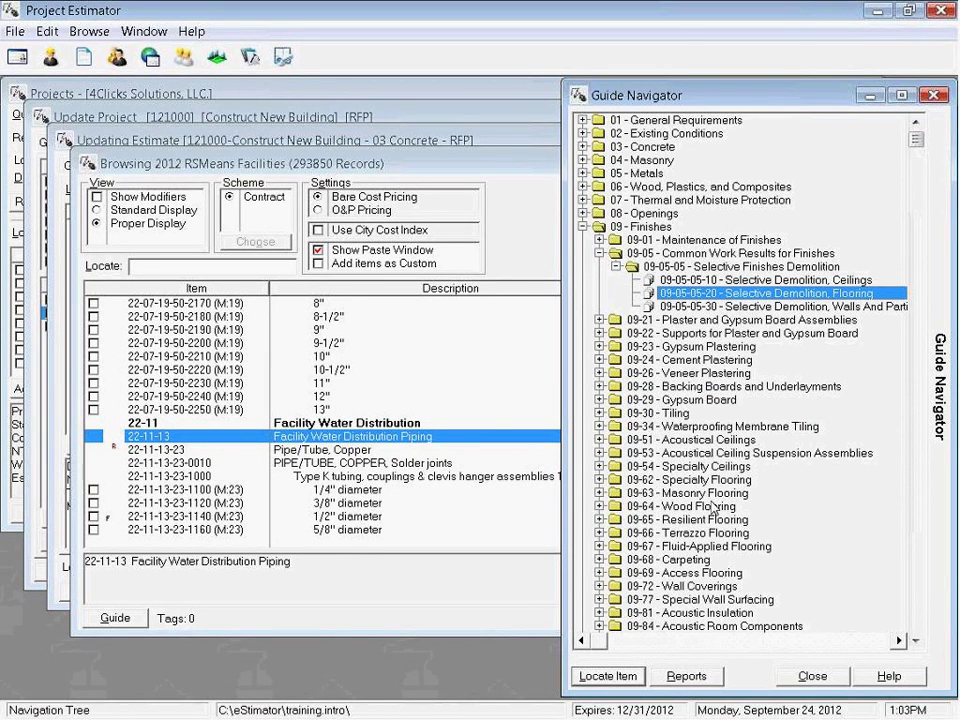
click(622, 677)
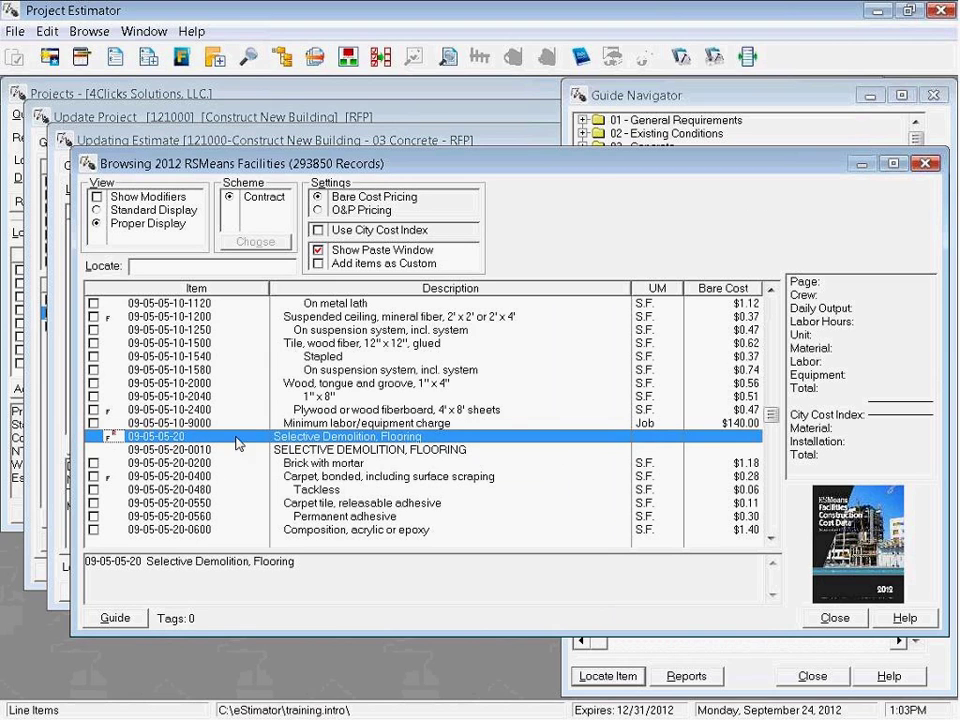
click(323, 481)
drag(323, 489, 435, 452)
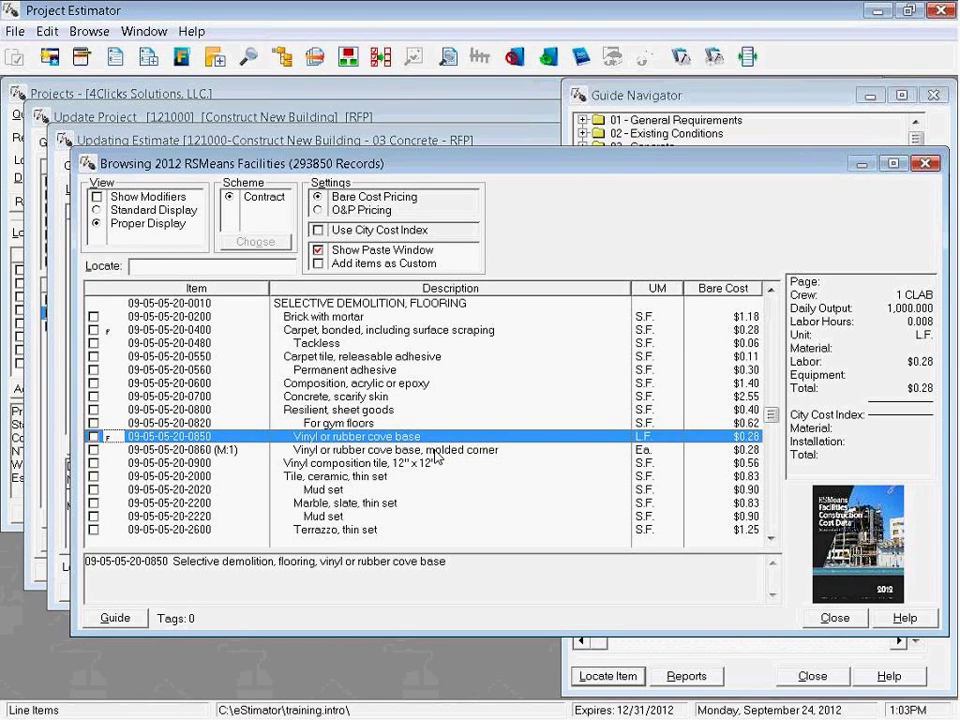
Step: Jump to the 09-05-05-30 Walls And Partitions demolition group via Group Selector
key(ctrl+g)
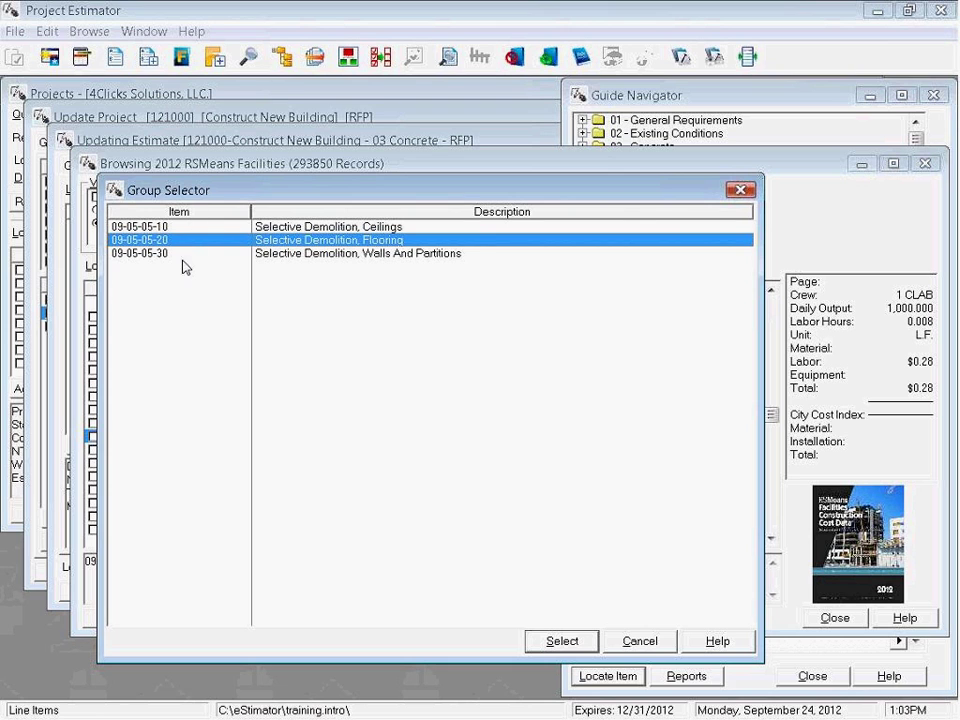
click(182, 229)
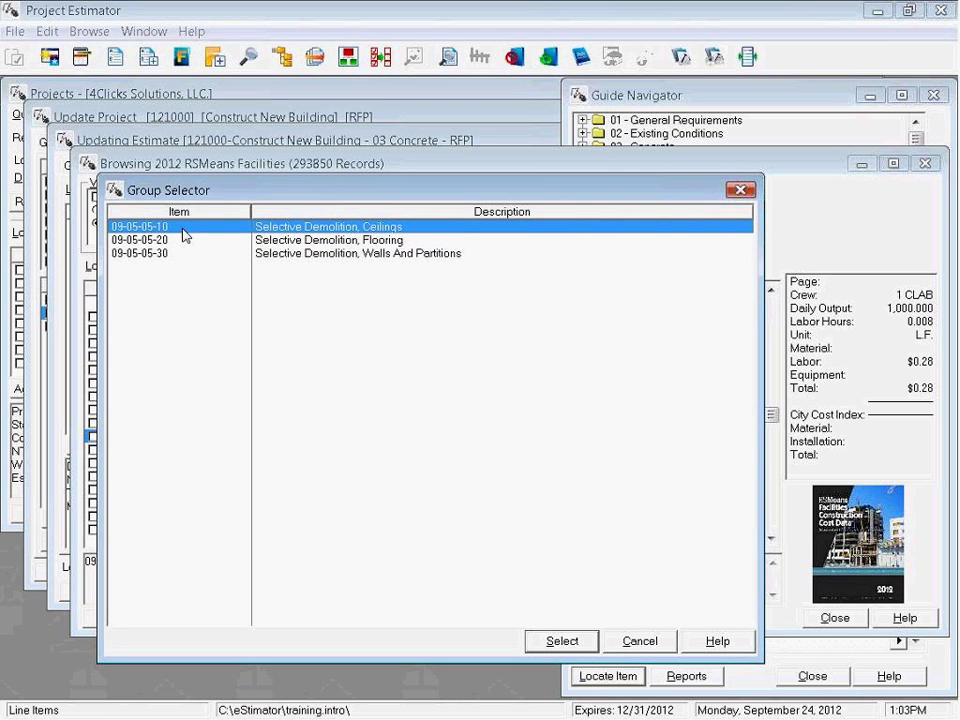
double_click(184, 254)
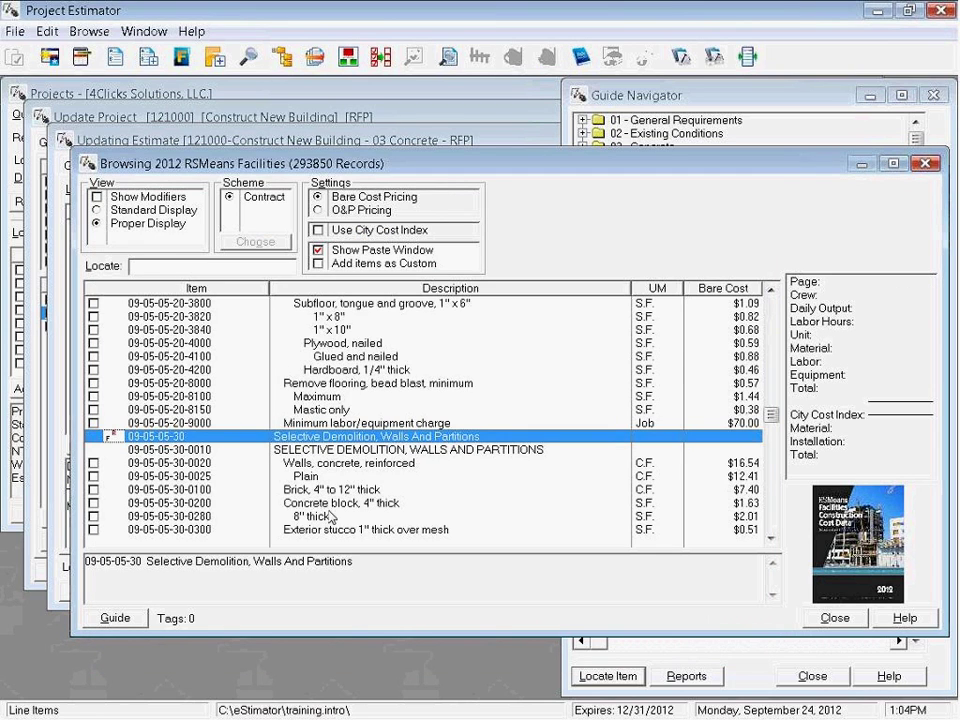
Step: Climb up to 09-05-05, then 09-05 Common Work Results for Finishes, and switch to the training slides
double_click(388, 482)
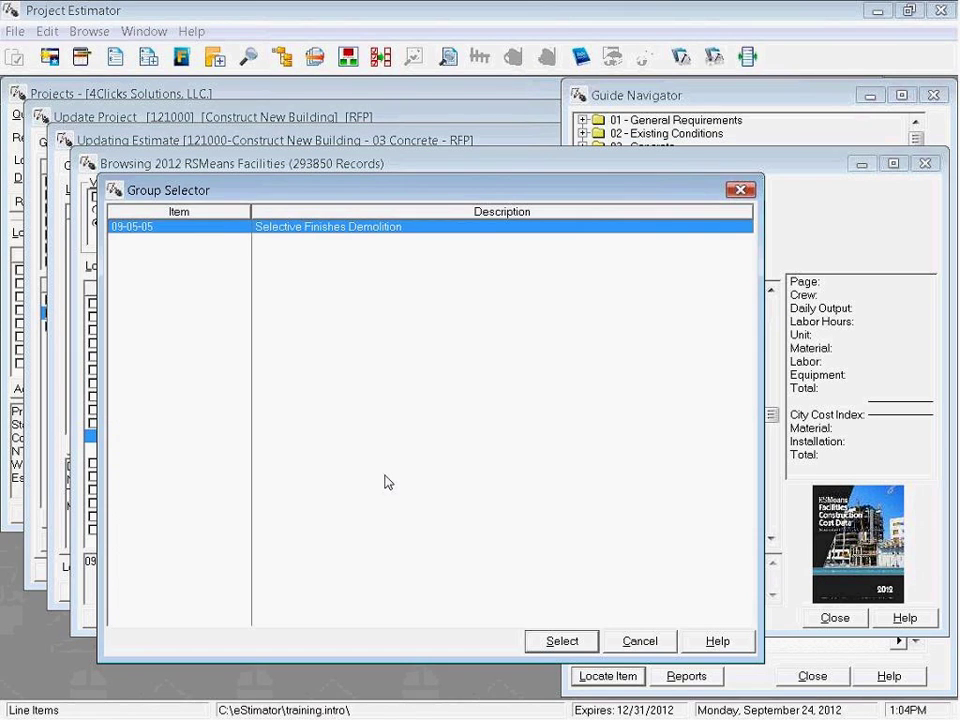
key(Return)
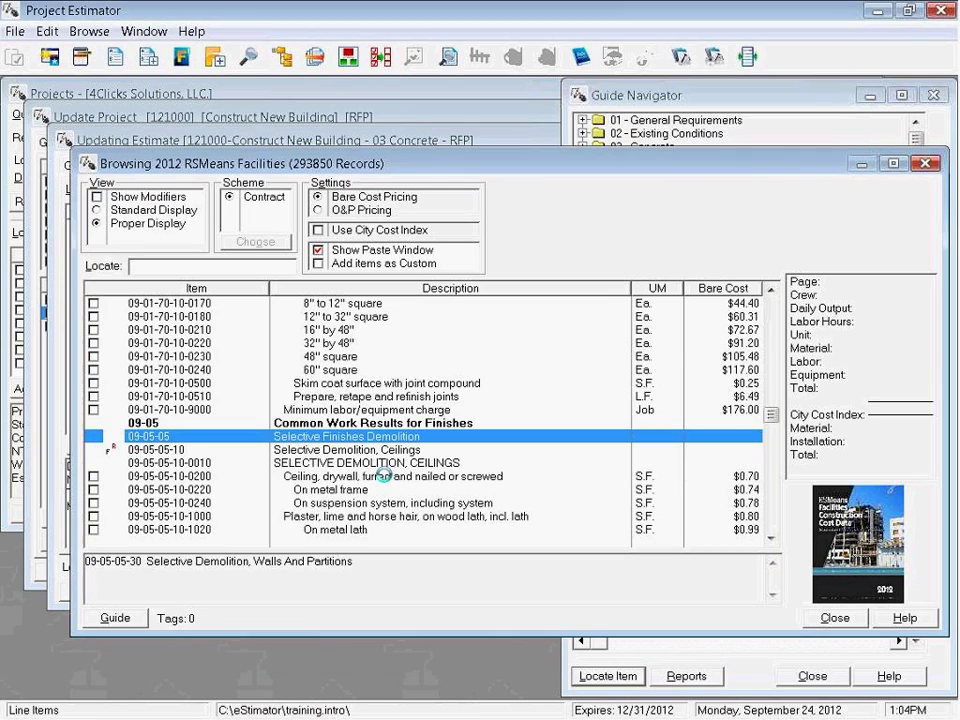
double_click(388, 482)
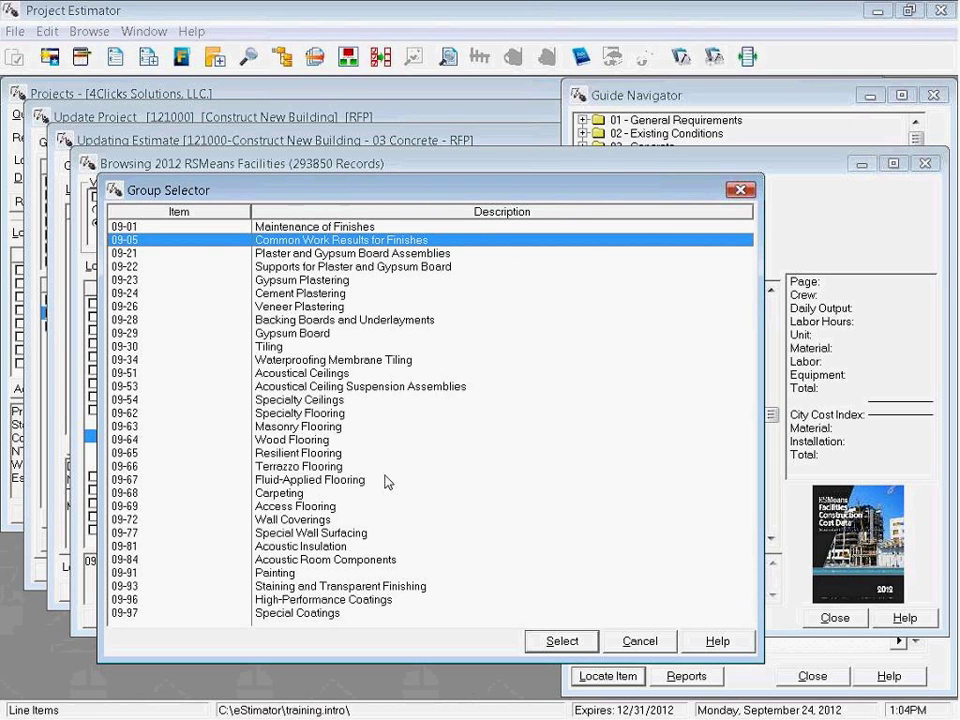
key(Return)
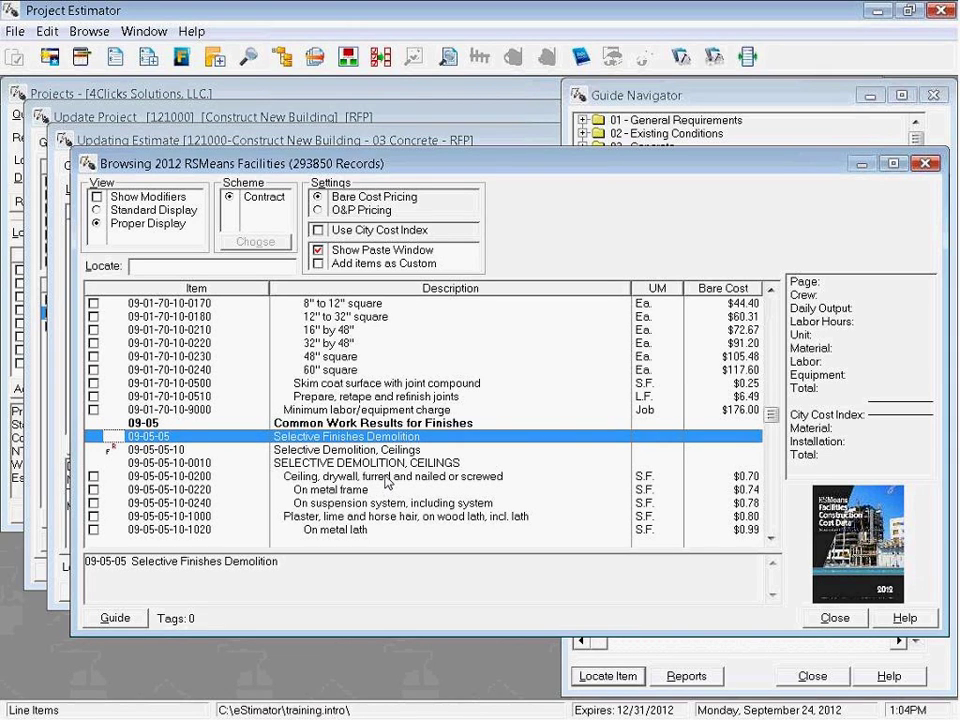
key(alt+Tab)
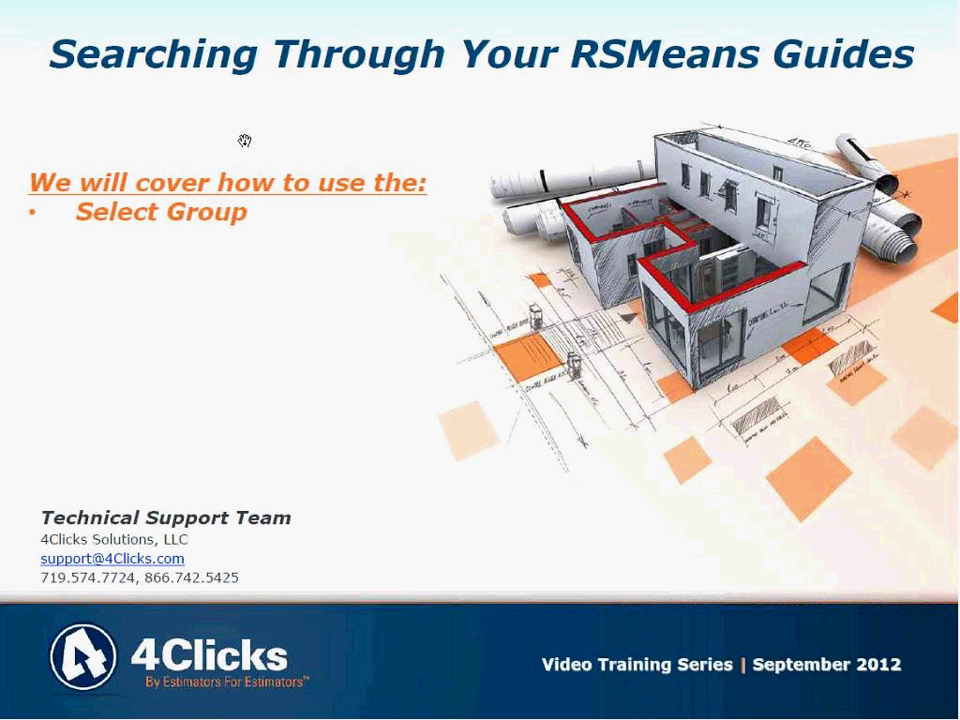